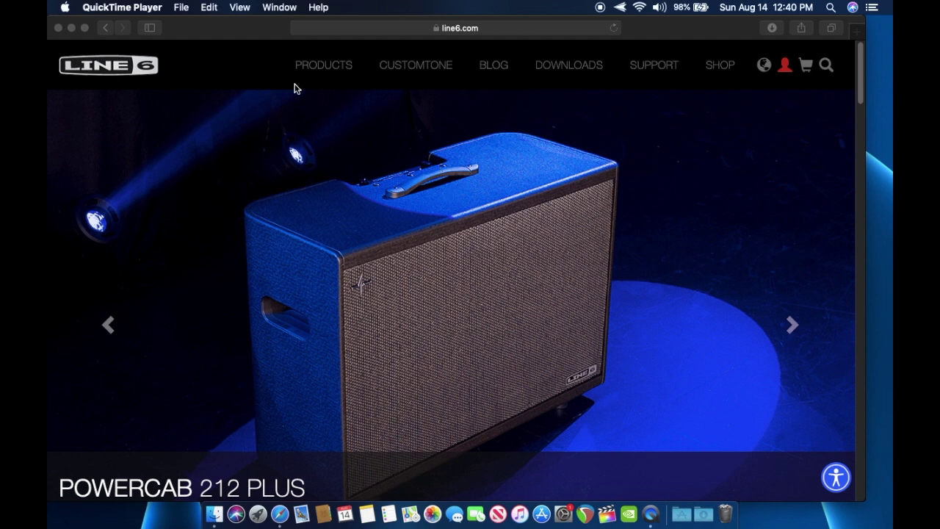
Go to the free software downloads page and select POD HD500 as the hardware
{"action": "left_click", "coordinate": [549, 67]}
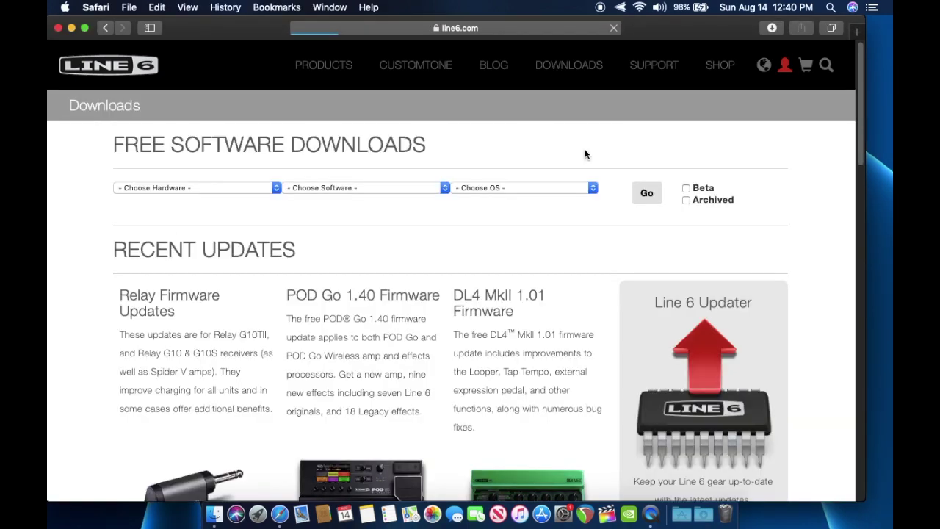
{"action": "left_click", "coordinate": [207, 193]}
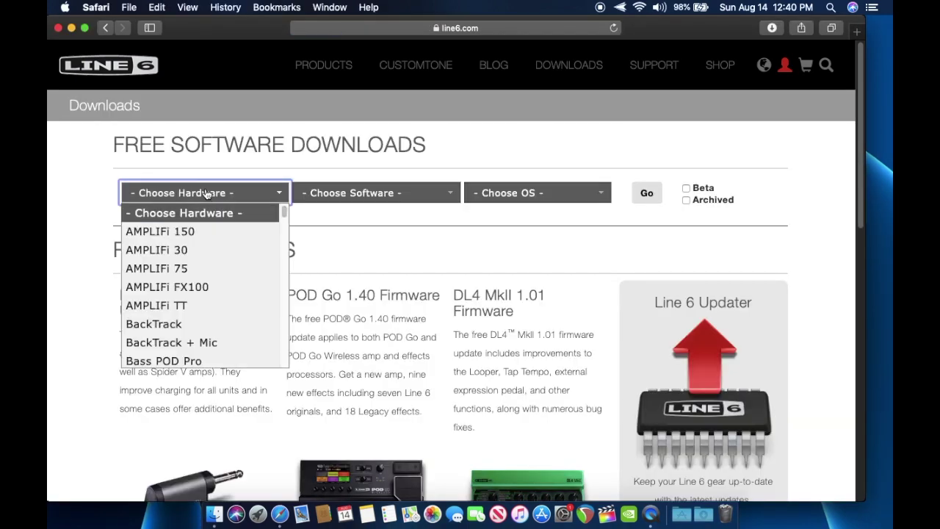
{"action": "scroll", "coordinate": [232, 300], "scroll_direction": "down", "scroll_amount": 5}
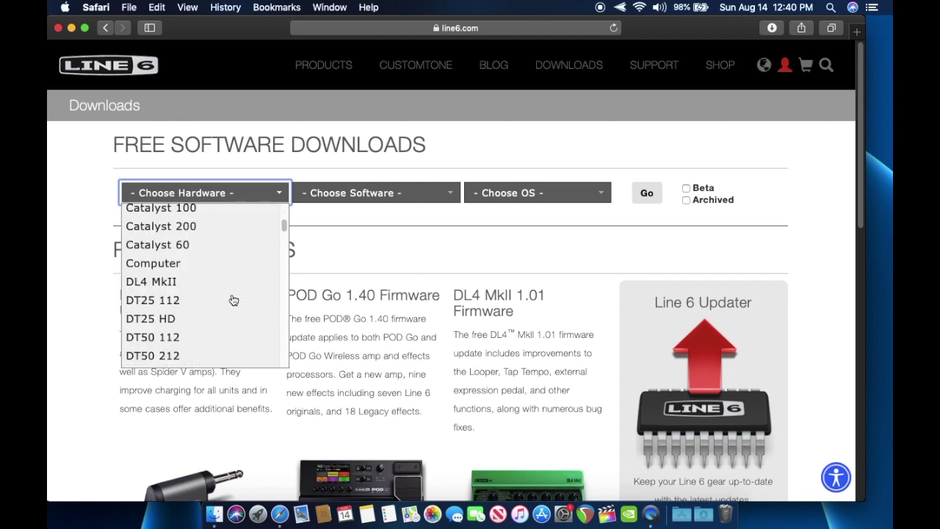
{"action": "scroll", "coordinate": [234, 300], "scroll_direction": "down", "scroll_amount": 8}
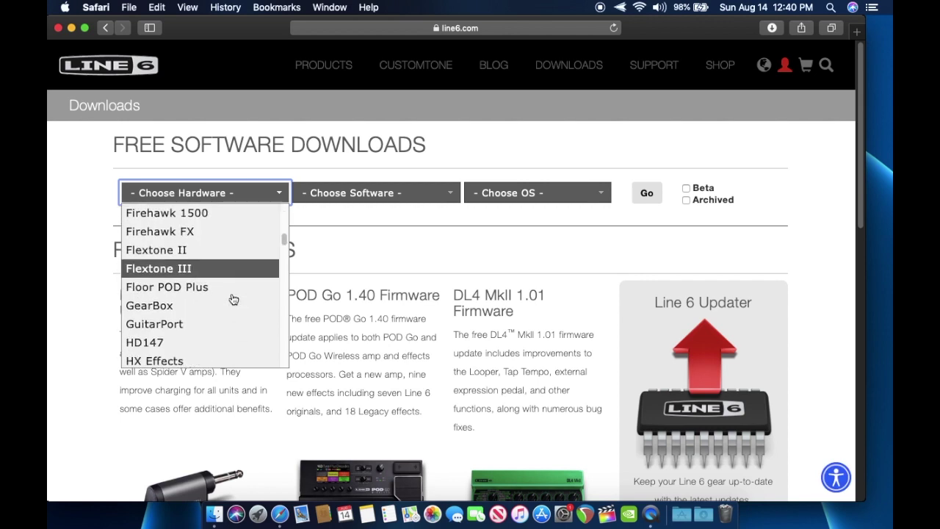
{"action": "scroll", "coordinate": [233, 299], "scroll_direction": "down", "scroll_amount": 8}
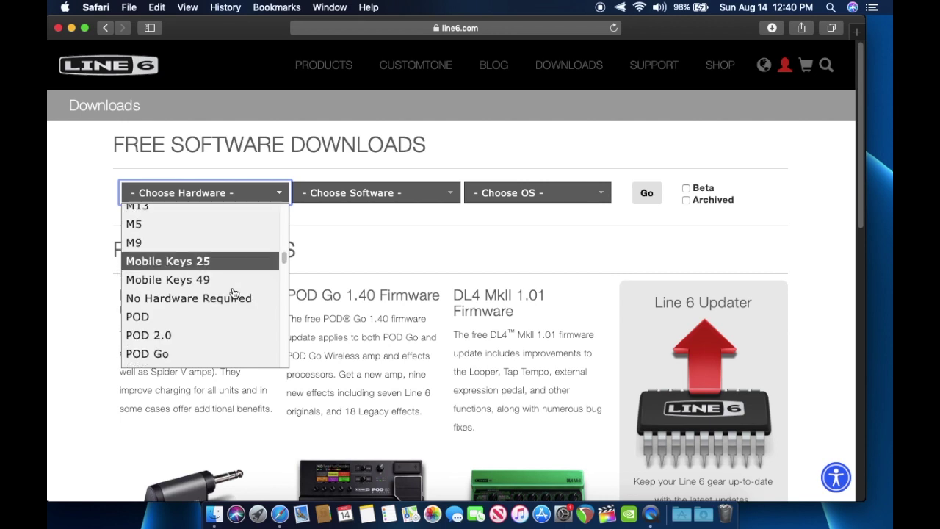
{"action": "scroll", "coordinate": [233, 293], "scroll_direction": "down", "scroll_amount": 8}
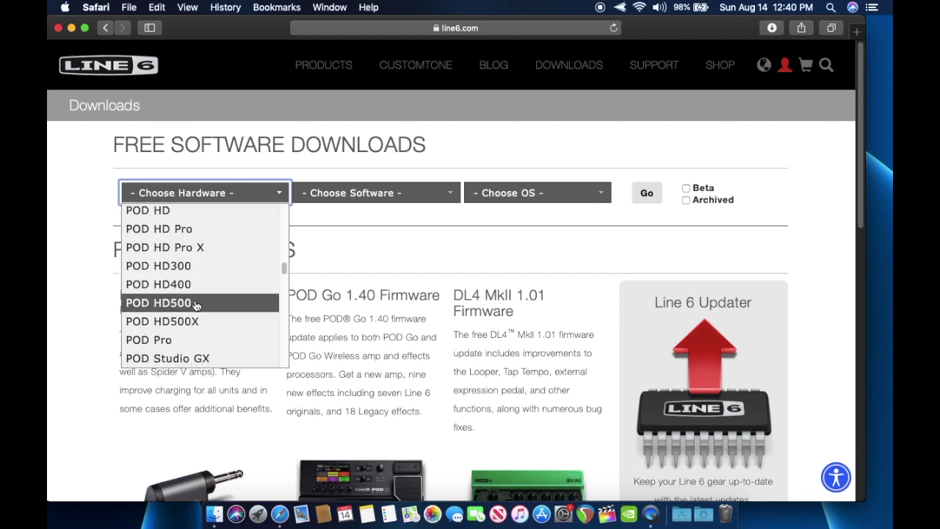
{"action": "left_click", "coordinate": [196, 306]}
Search for POD HD Edit on Mac OS X, which returns no matching software
{"action": "left_click", "coordinate": [367, 194]}
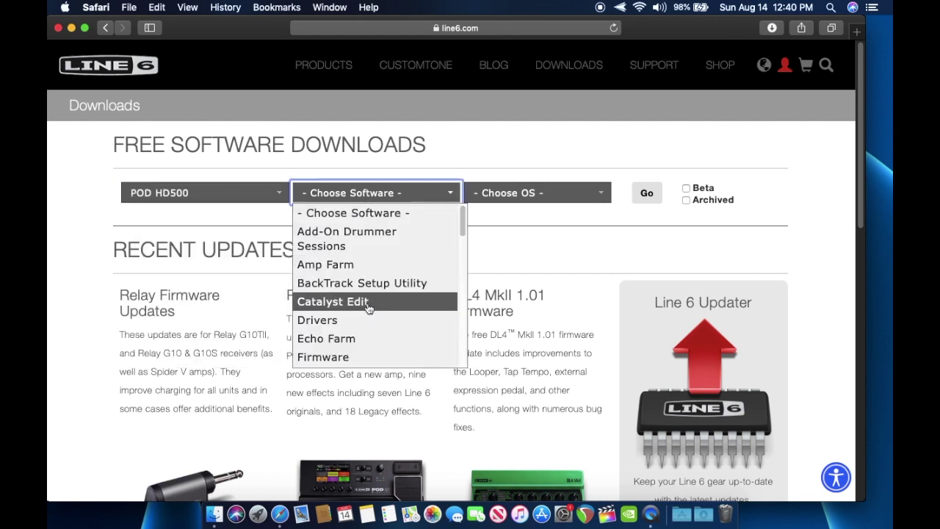
{"action": "scroll", "coordinate": [371, 303], "scroll_direction": "down", "scroll_amount": 6}
{"action": "scroll", "coordinate": [374, 299], "scroll_direction": "down", "scroll_amount": 5}
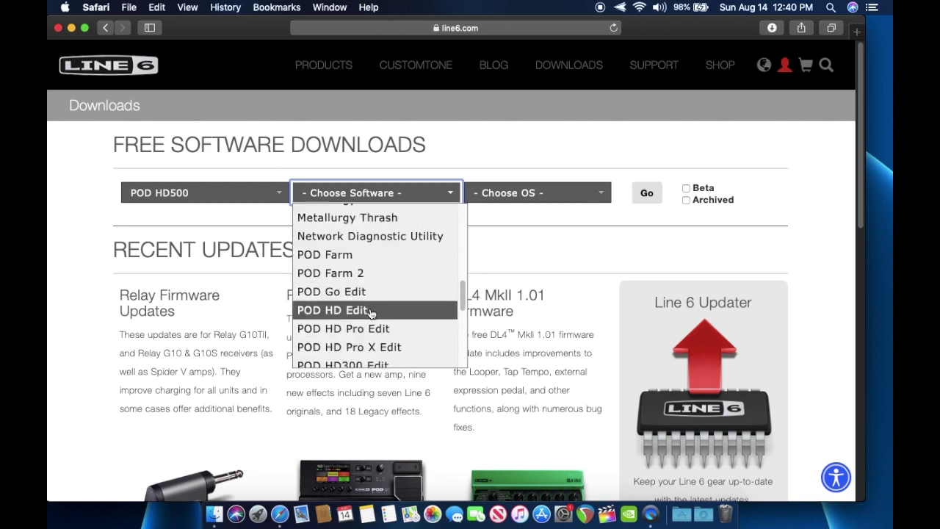
{"action": "left_click", "coordinate": [371, 310]}
{"action": "left_click", "coordinate": [517, 193]}
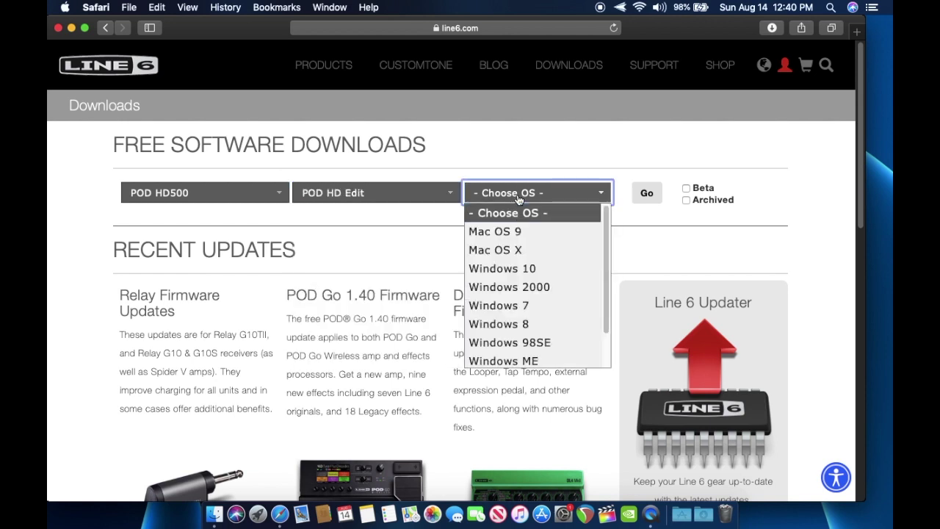
{"action": "left_click", "coordinate": [487, 248]}
{"action": "left_click", "coordinate": [646, 192]}
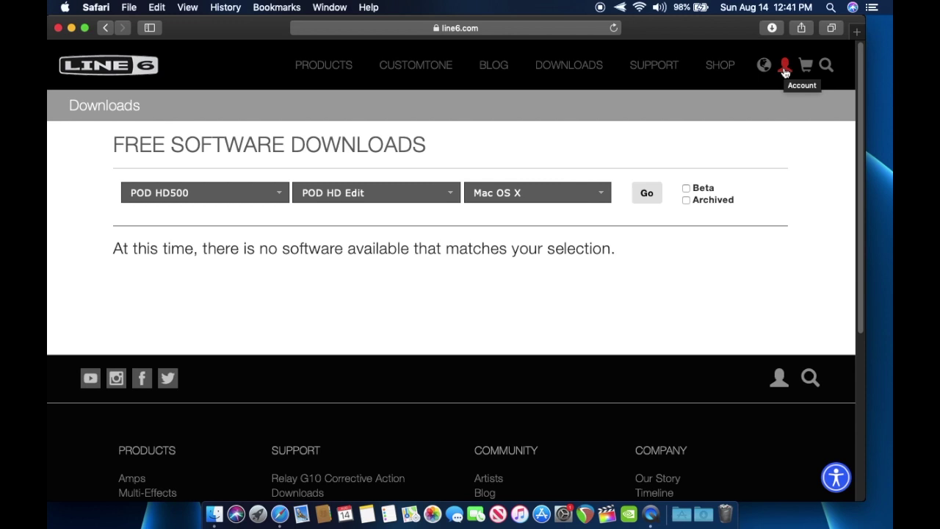
Rerun the search with POD HD500 Edit as the software and download version 2.27
{"action": "left_click", "coordinate": [644, 194]}
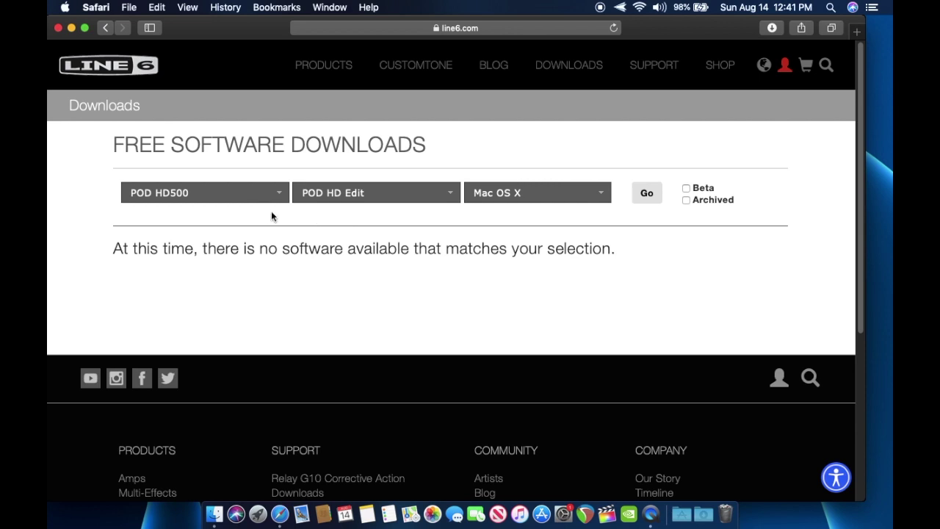
{"action": "left_click", "coordinate": [383, 195]}
{"action": "scroll", "coordinate": [374, 298], "scroll_direction": "down", "scroll_amount": 15}
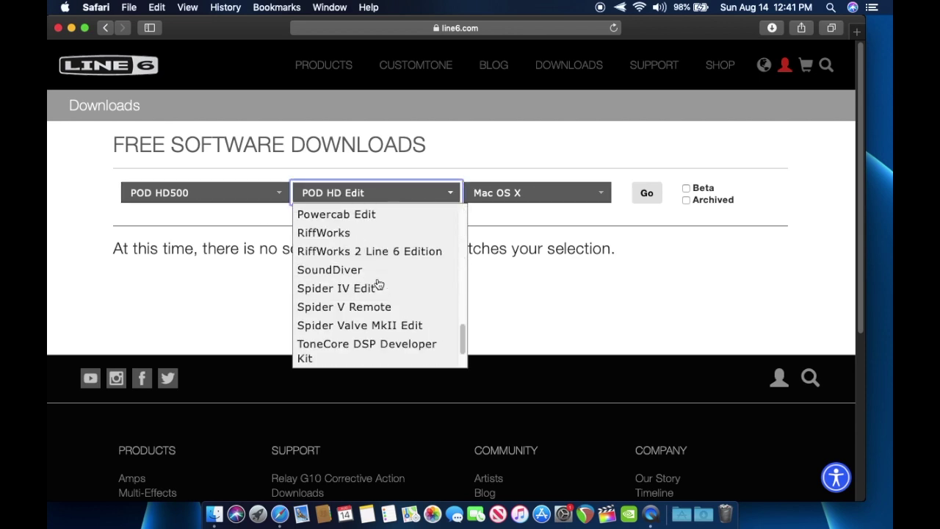
{"action": "scroll", "coordinate": [385, 220], "scroll_direction": "up", "scroll_amount": 5}
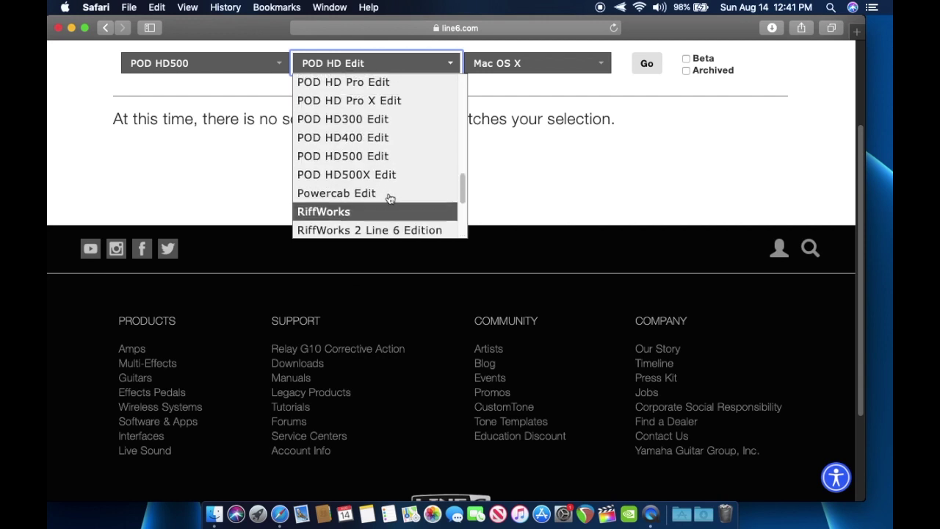
{"action": "left_click", "coordinate": [359, 157]}
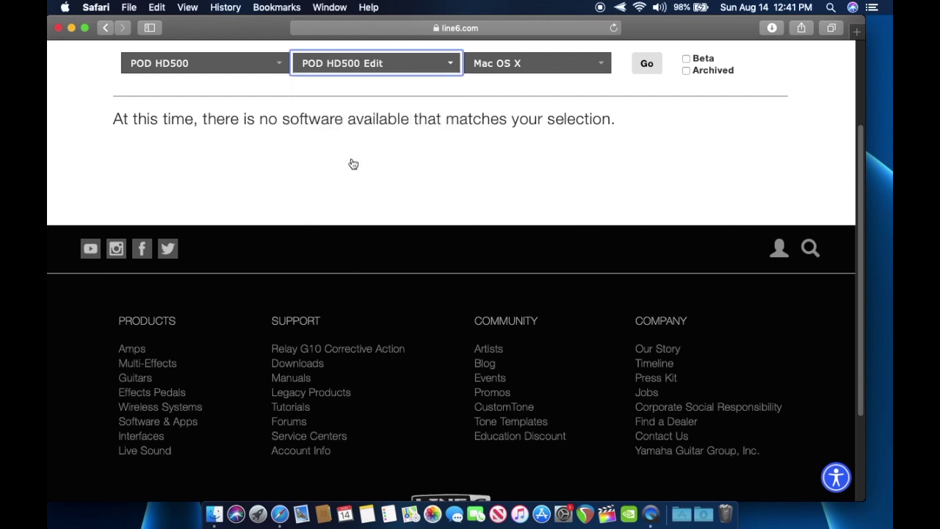
{"action": "left_click", "coordinate": [640, 67]}
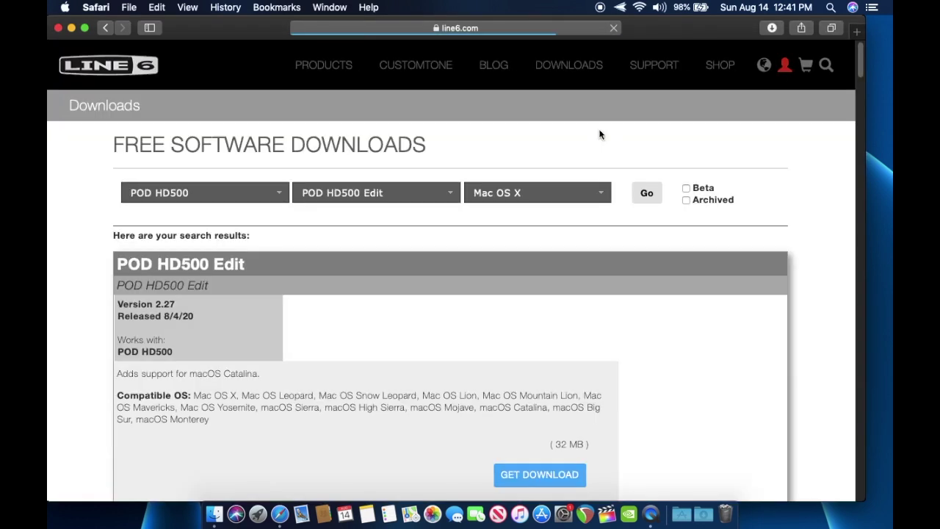
{"action": "scroll", "coordinate": [492, 335], "scroll_direction": "down", "scroll_amount": 3}
{"action": "left_click", "coordinate": [541, 369]}
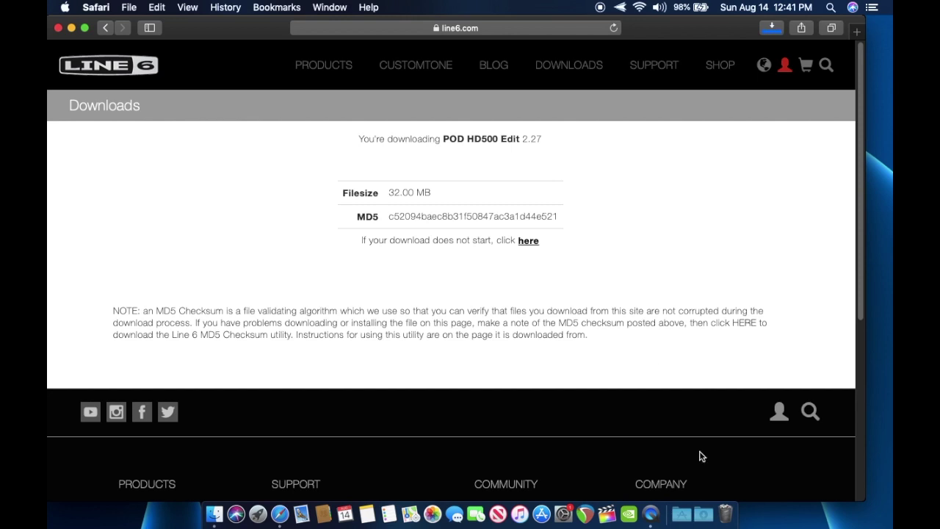
Open the downloaded POD HD 2.27 disk image from the Downloads stack to launch its installer
{"action": "left_click", "coordinate": [701, 514]}
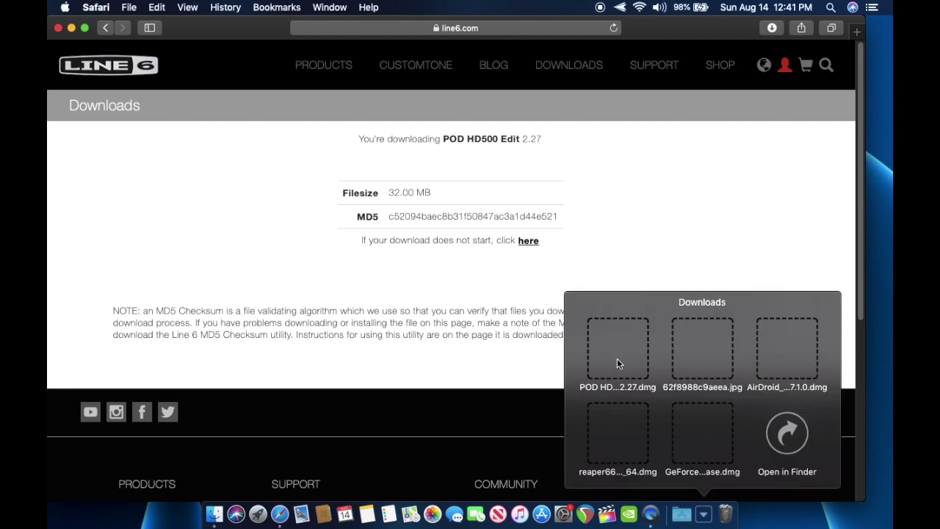
{"action": "left_click", "coordinate": [617, 359]}
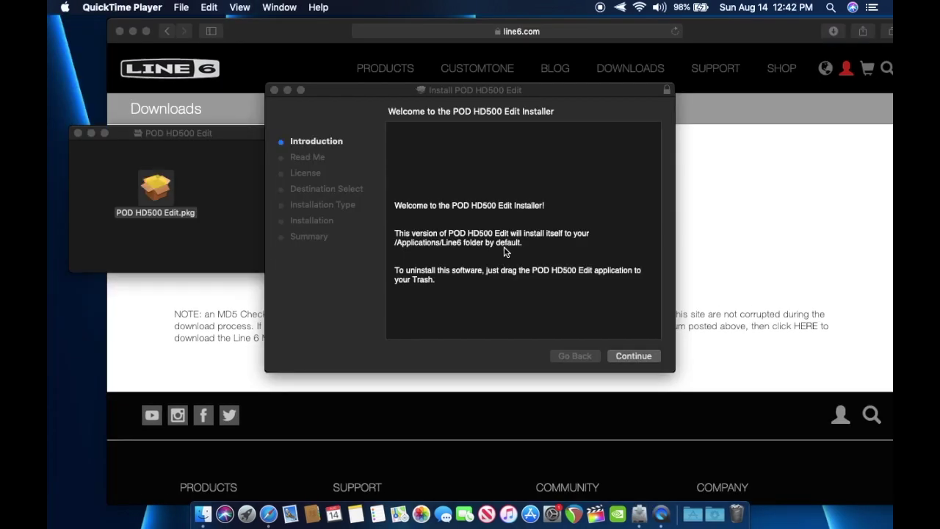
Continue past the installer introduction and Read Me, and agree to the licence
{"action": "left_click", "coordinate": [624, 359]}
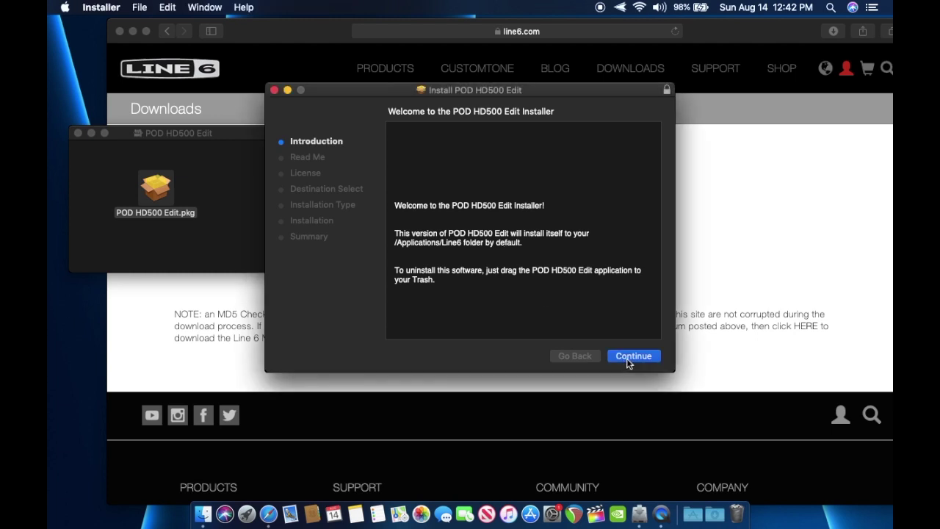
{"action": "left_click", "coordinate": [628, 360]}
{"action": "left_click", "coordinate": [628, 359]}
{"action": "left_click", "coordinate": [627, 358]}
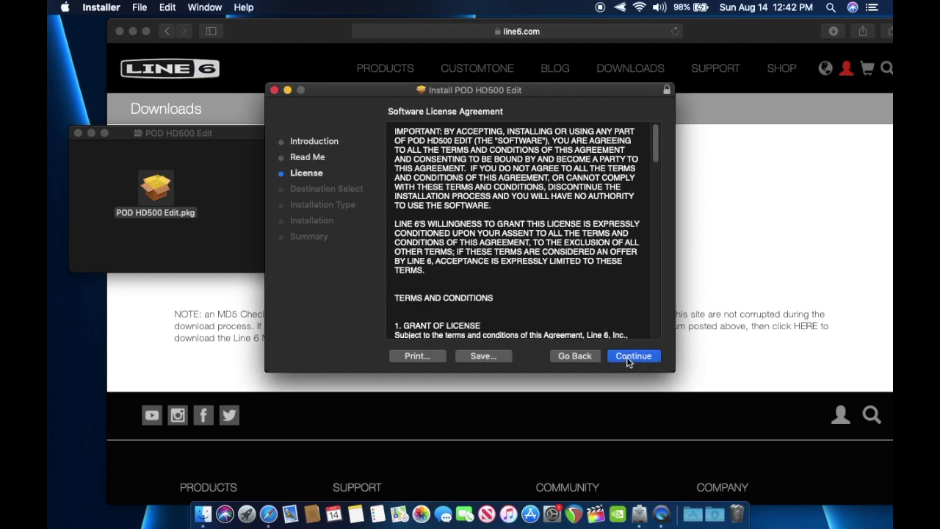
{"action": "left_click", "coordinate": [602, 196]}
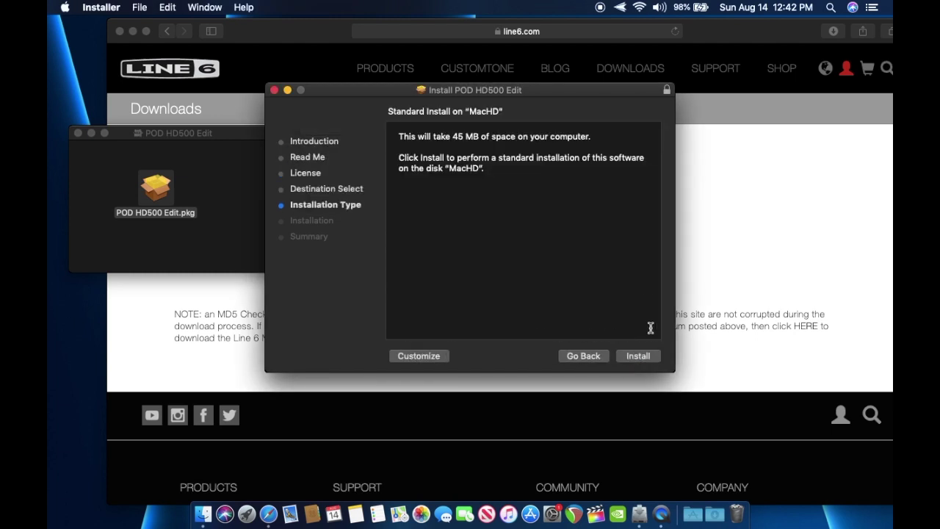
Install POD HD500 Edit without the Line 6 Drivers package, then move the installer to the Trash
{"action": "left_click", "coordinate": [433, 358]}
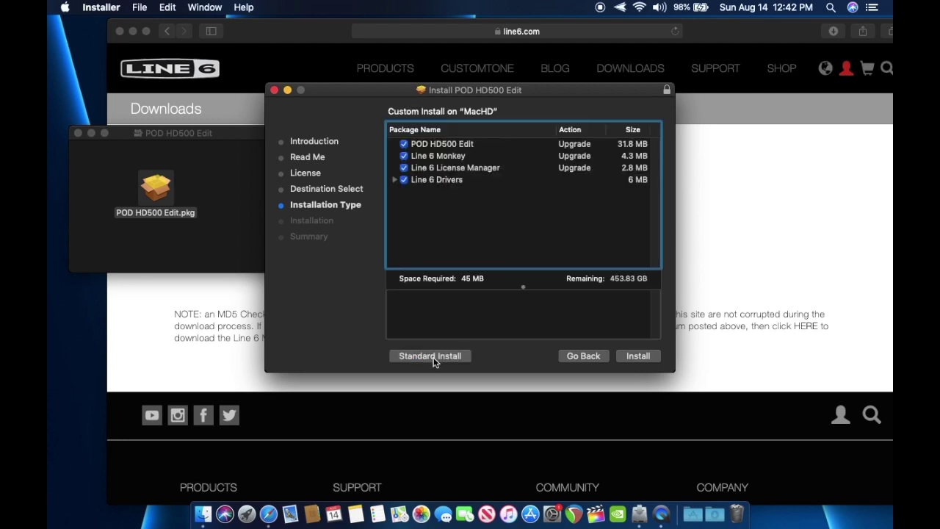
{"action": "left_click", "coordinate": [404, 180]}
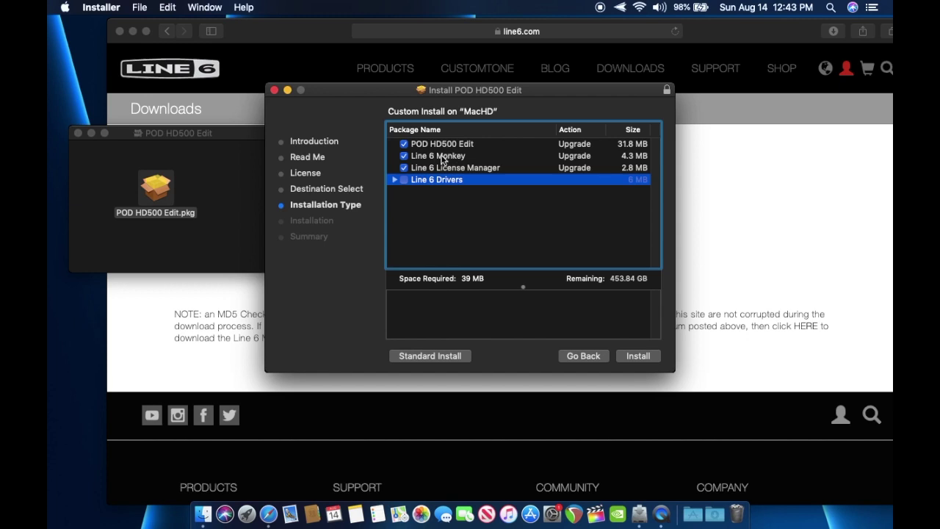
{"action": "left_click", "coordinate": [634, 357]}
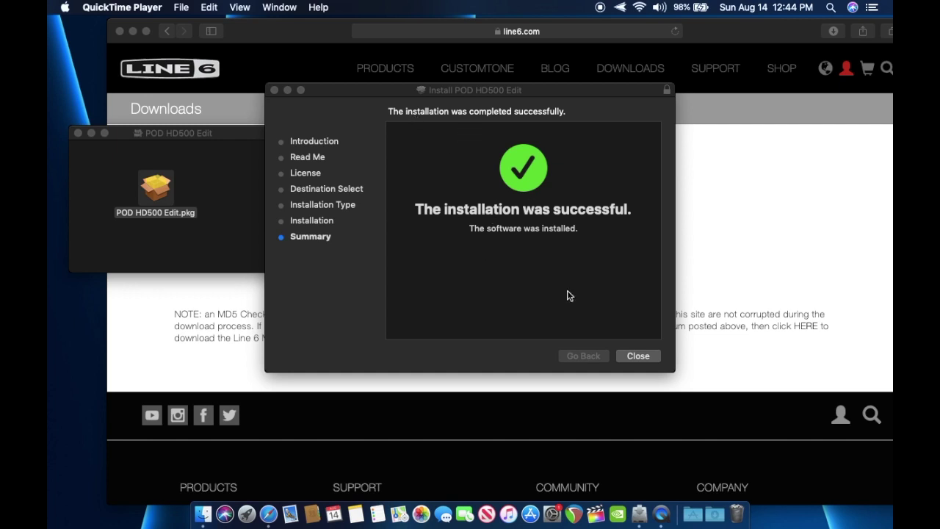
{"action": "left_click", "coordinate": [636, 357]}
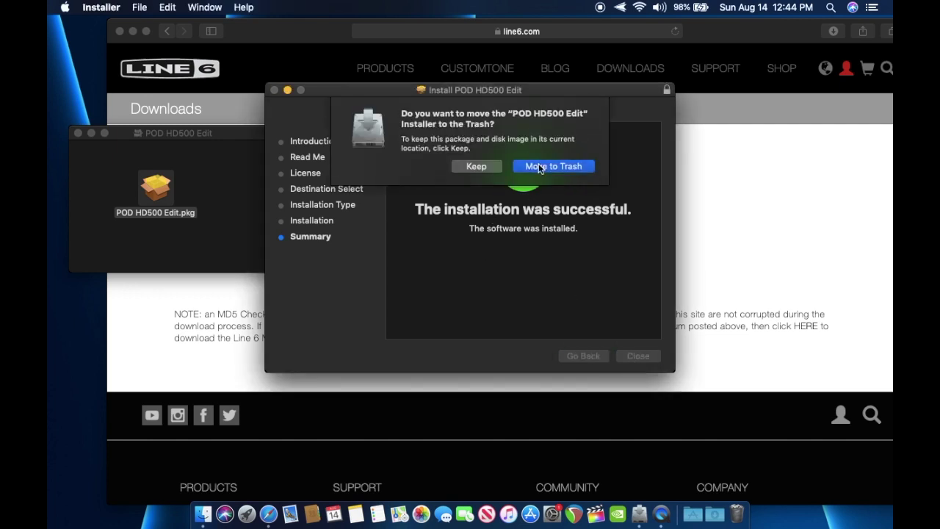
{"action": "left_click", "coordinate": [541, 166]}
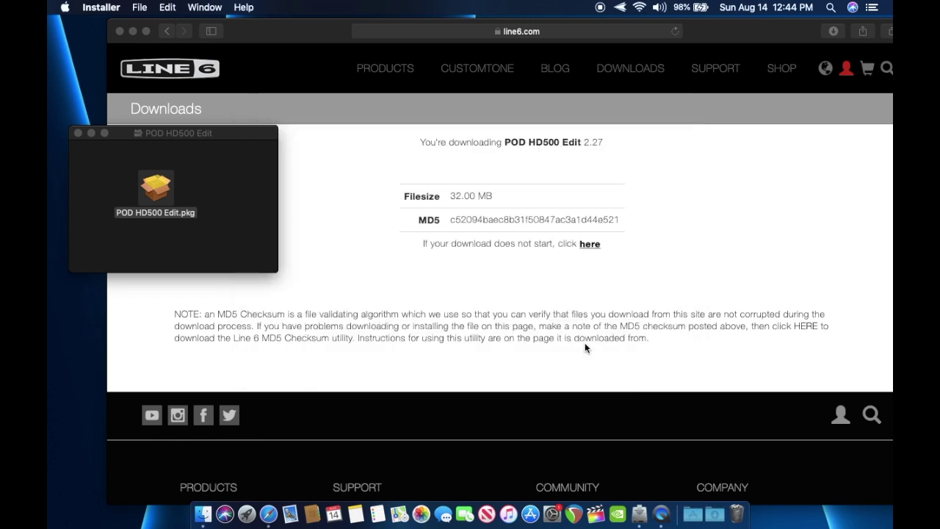
Return to the software downloads page and select POD HD500 as the hardware
{"action": "left_click", "coordinate": [678, 122]}
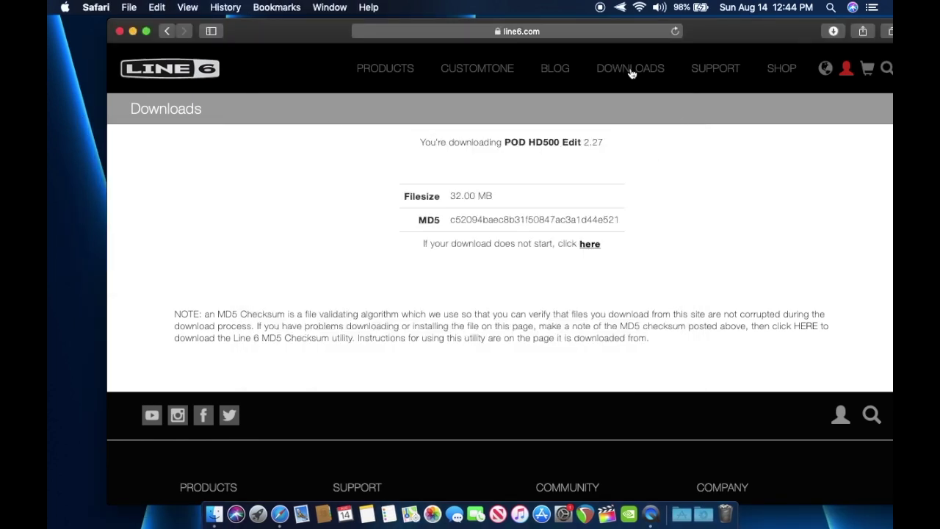
{"action": "left_click", "coordinate": [629, 71]}
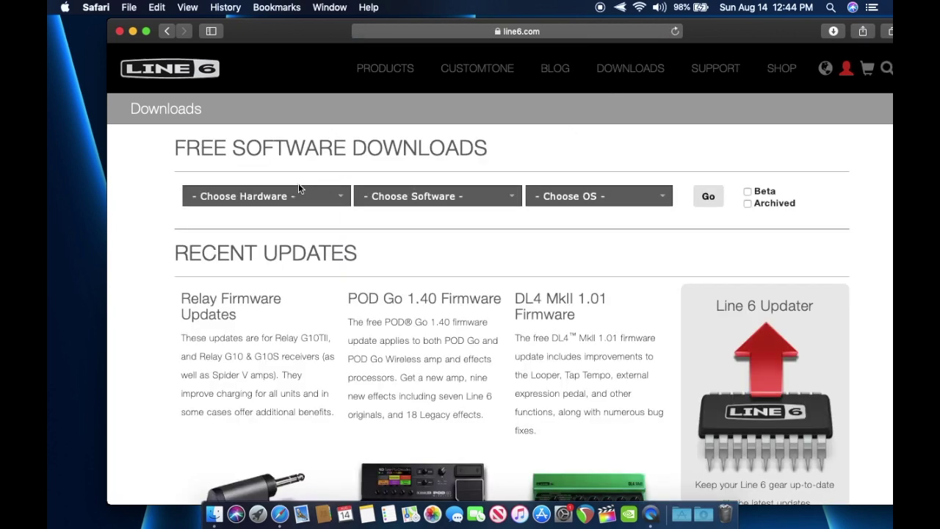
{"action": "left_click", "coordinate": [299, 194]}
{"action": "scroll", "coordinate": [266, 323], "scroll_direction": "down", "scroll_amount": 5}
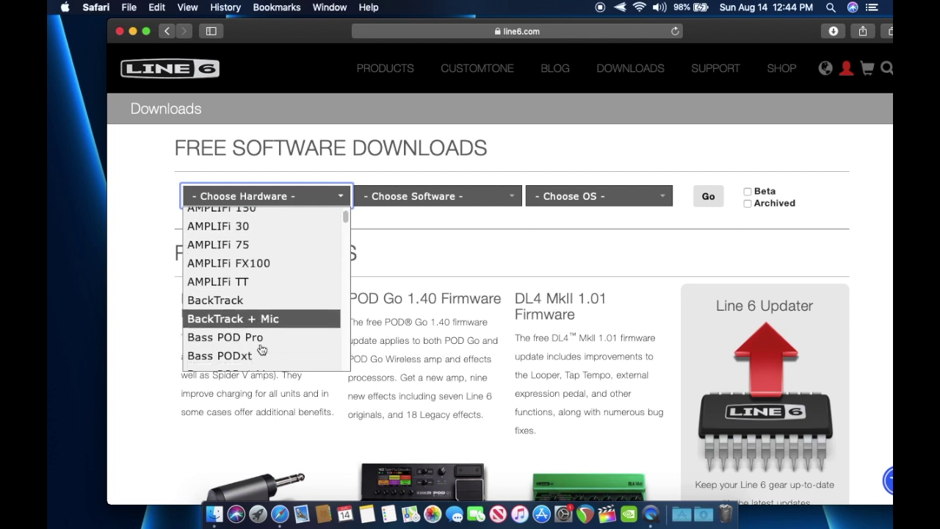
{"action": "scroll", "coordinate": [265, 331], "scroll_direction": "down", "scroll_amount": 12}
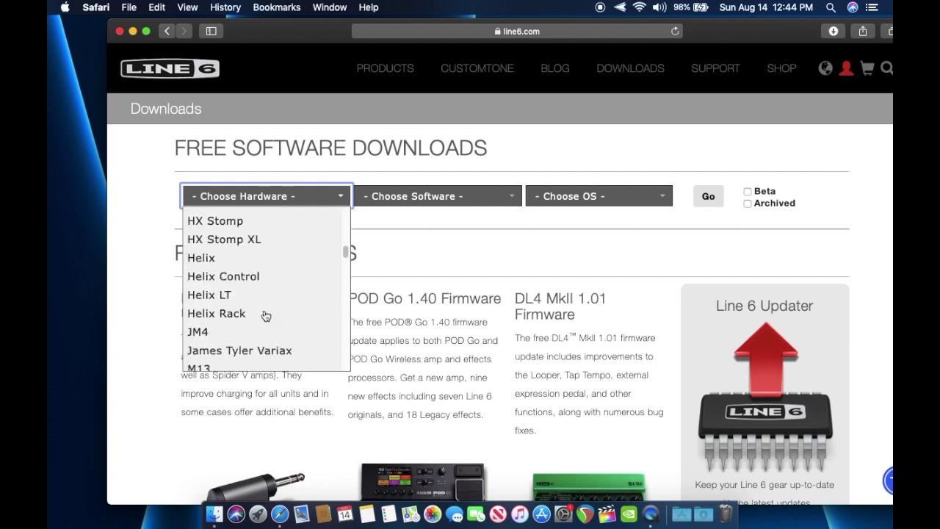
{"action": "scroll", "coordinate": [265, 314], "scroll_direction": "down", "scroll_amount": 10}
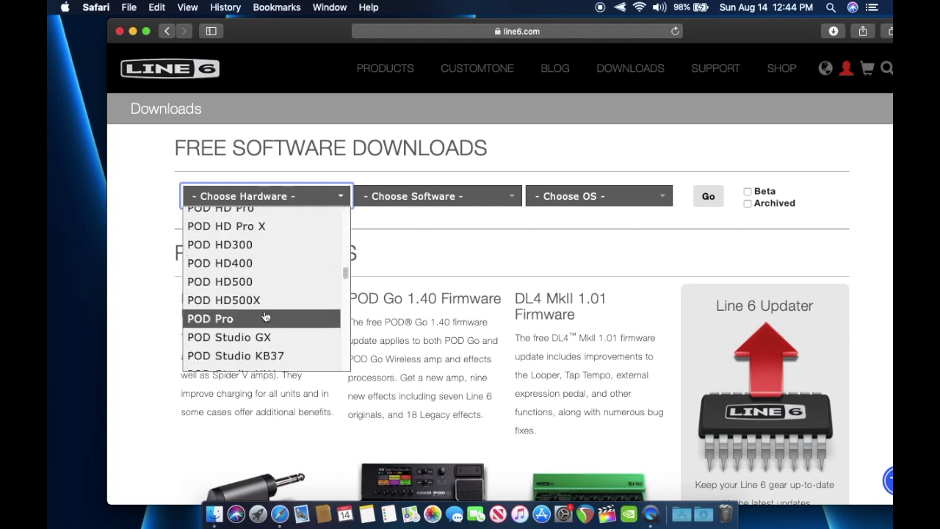
{"action": "left_click", "coordinate": [247, 259]}
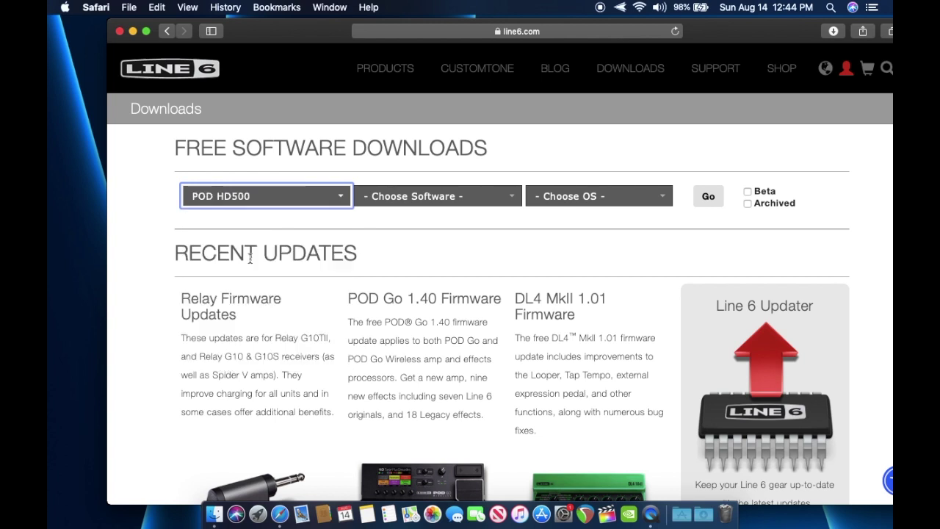
Search for Drivers on Mac OS X to list the available driver versions
{"action": "left_click", "coordinate": [409, 199]}
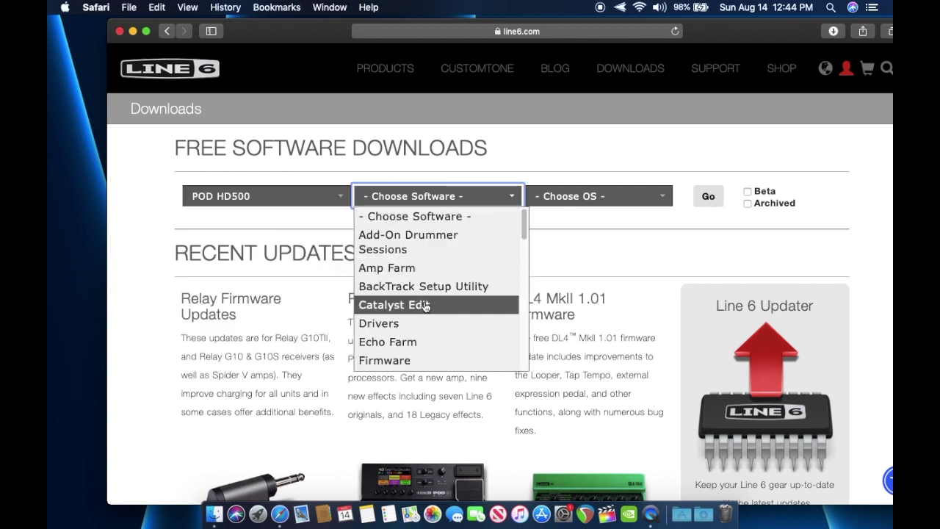
{"action": "left_click", "coordinate": [409, 327]}
{"action": "left_click", "coordinate": [639, 196]}
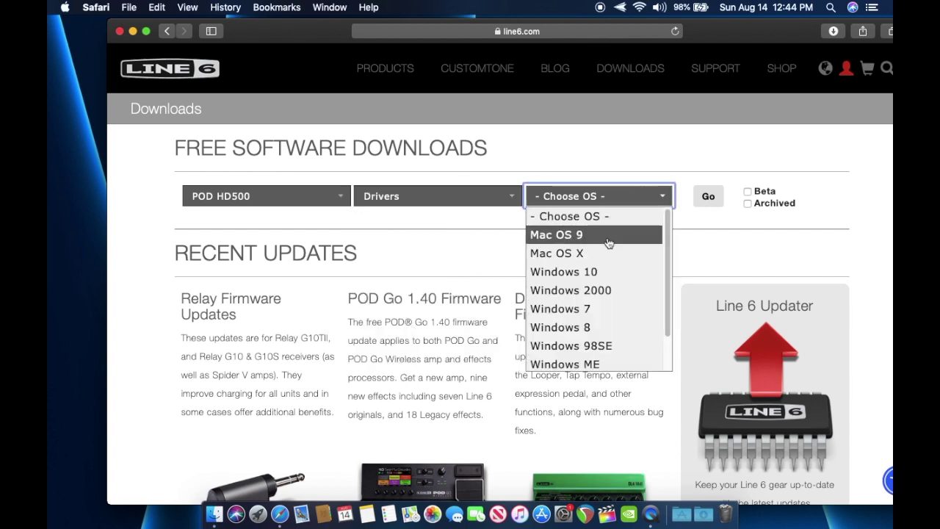
{"action": "left_click", "coordinate": [580, 252]}
{"action": "left_click", "coordinate": [707, 197]}
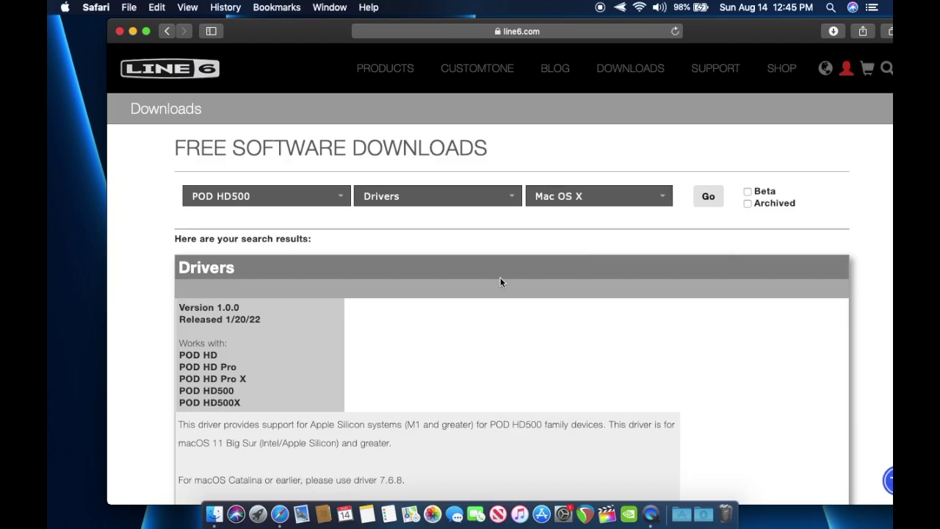
{"action": "scroll", "coordinate": [370, 299], "scroll_direction": "down", "scroll_amount": 1}
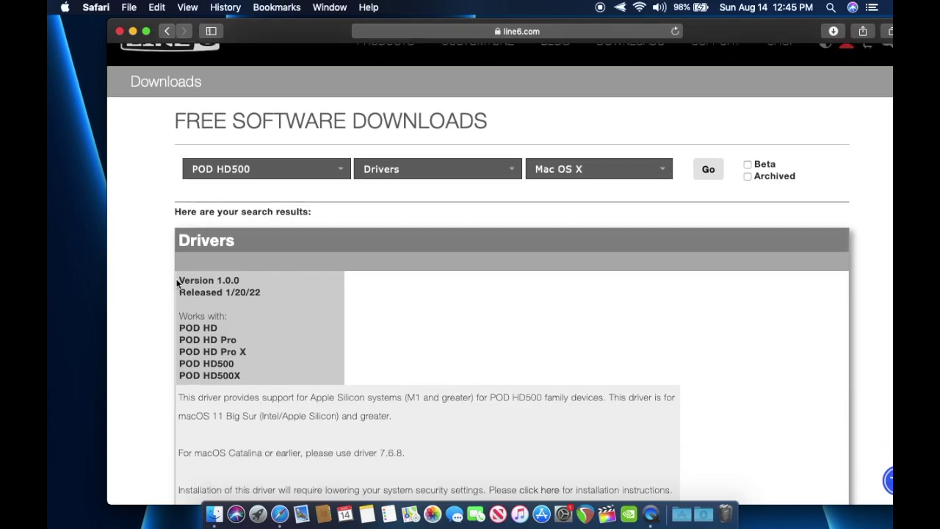
Review the Version 1.0.0 driver entry and scroll further through the results
{"action": "left_click_drag", "start_coordinate": [179, 279], "coordinate": [243, 278]}
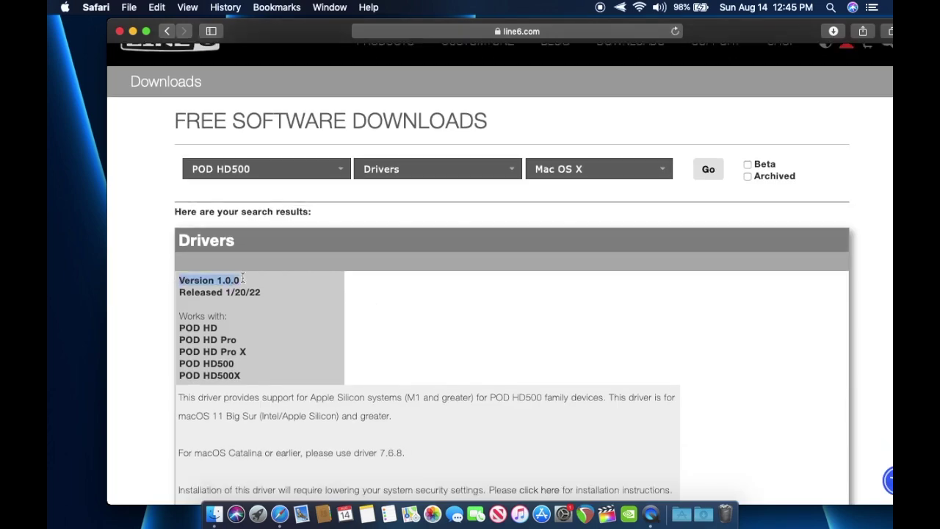
{"action": "left_click", "coordinate": [328, 349]}
{"action": "scroll", "coordinate": [329, 351], "scroll_direction": "down", "scroll_amount": 1}
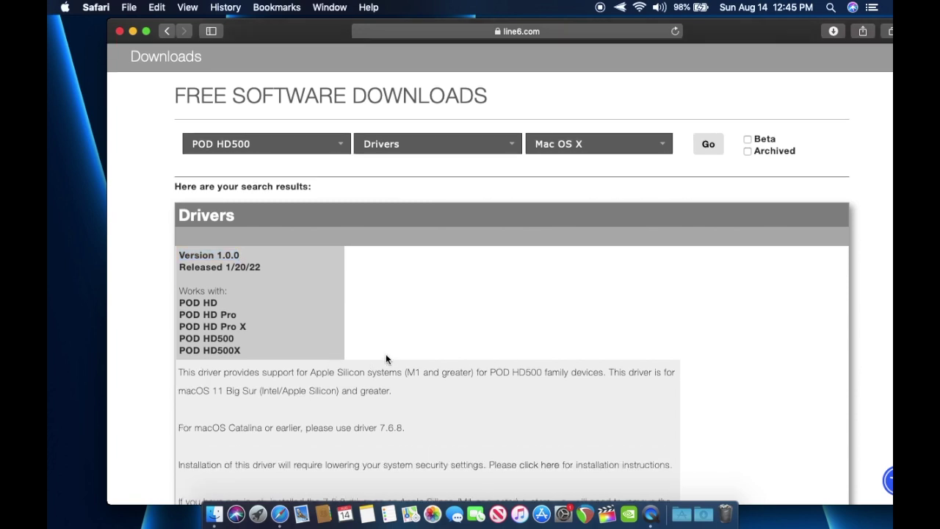
{"action": "scroll", "coordinate": [386, 358], "scroll_direction": "down", "scroll_amount": 10}
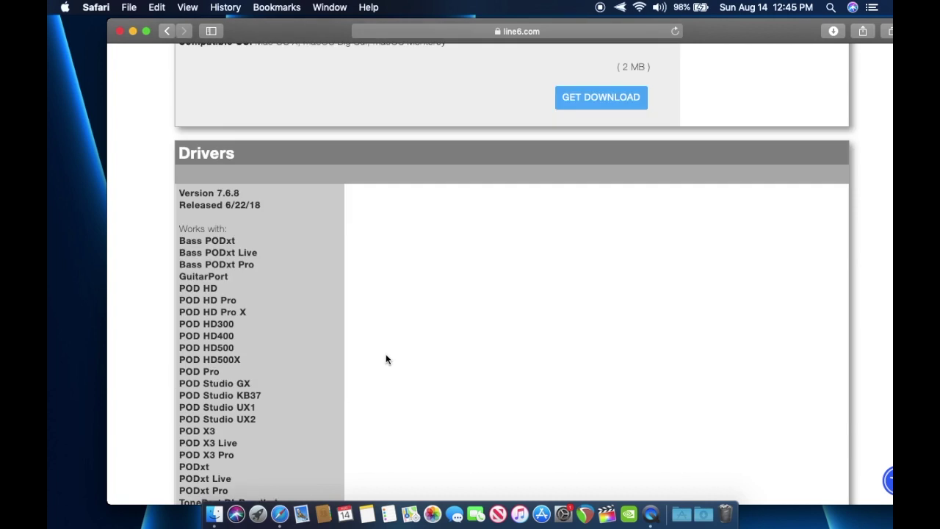
{"action": "scroll", "coordinate": [387, 359], "scroll_direction": "down", "scroll_amount": 3}
{"action": "scroll", "coordinate": [387, 354], "scroll_direction": "down", "scroll_amount": 3}
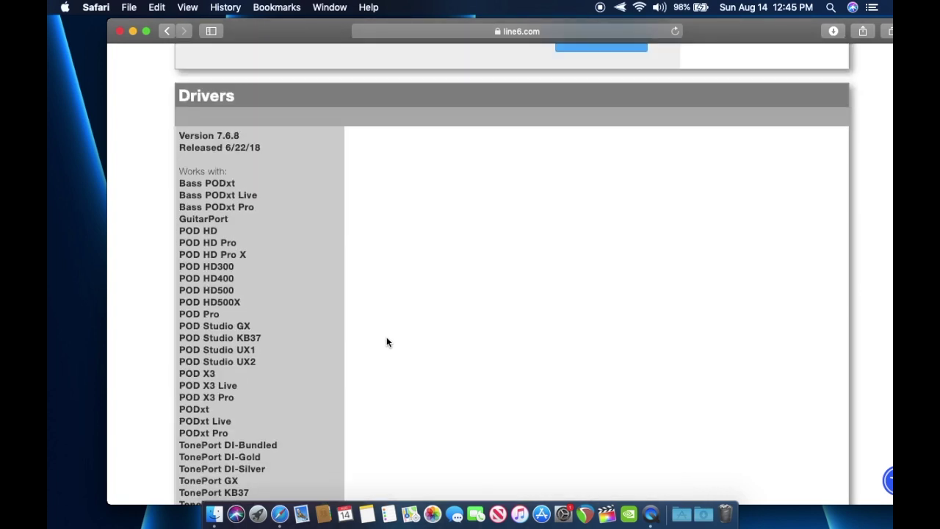
Check the Version 7.6.8 driver's compatible macOS versions and request its download
{"action": "left_click_drag", "start_coordinate": [200, 135], "coordinate": [258, 138]}
{"action": "left_click", "coordinate": [257, 137]}
{"action": "scroll", "coordinate": [351, 244], "scroll_direction": "down", "scroll_amount": 8}
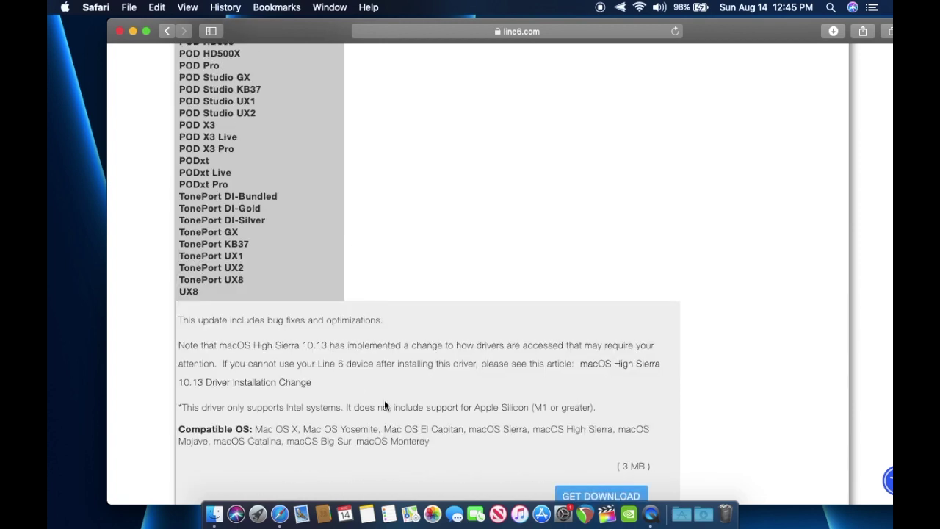
{"action": "left_click_drag", "start_coordinate": [231, 441], "coordinate": [436, 444]}
{"action": "left_click", "coordinate": [435, 443]}
{"action": "scroll", "coordinate": [549, 431], "scroll_direction": "down", "scroll_amount": 4}
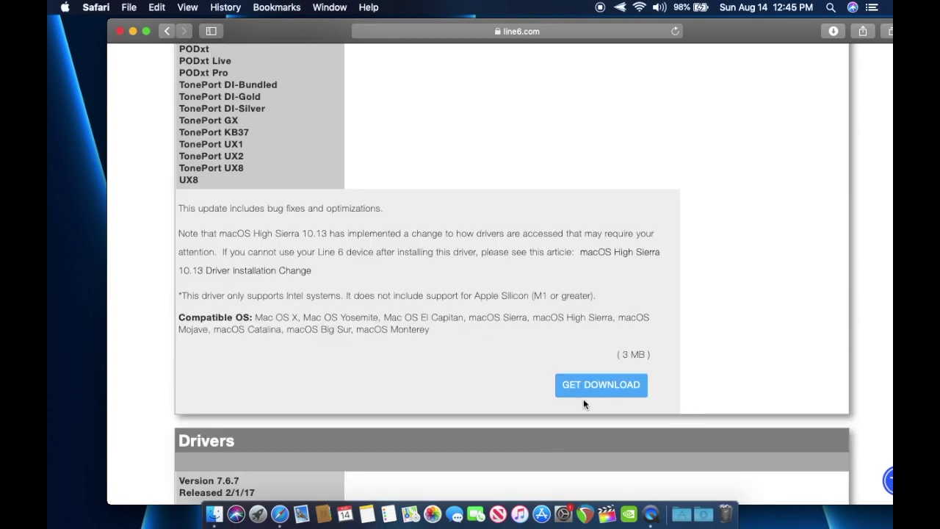
{"action": "left_click", "coordinate": [582, 388]}
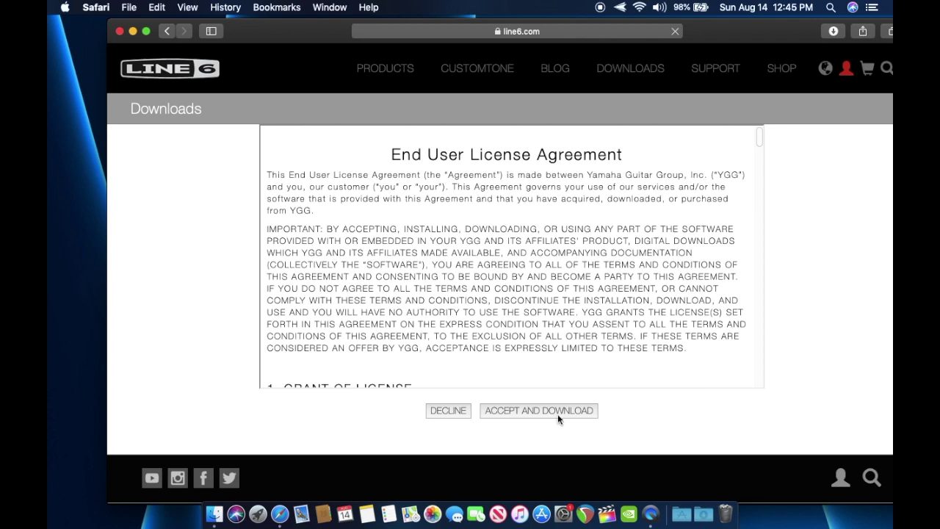
{"action": "left_click", "coordinate": [558, 417]}
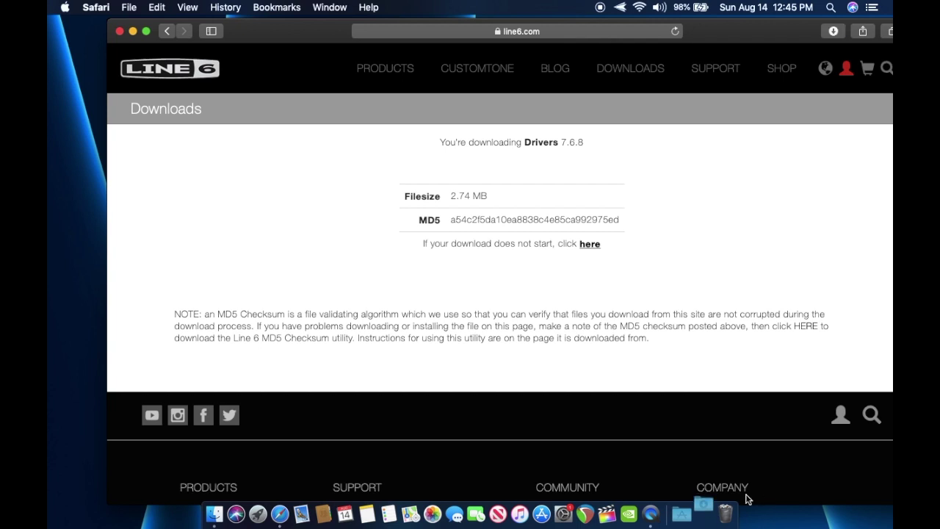
Open the downloaded Line 6 driver disk image and launch the Line 6 Audio-Midi Driver package
{"action": "left_click", "coordinate": [711, 518]}
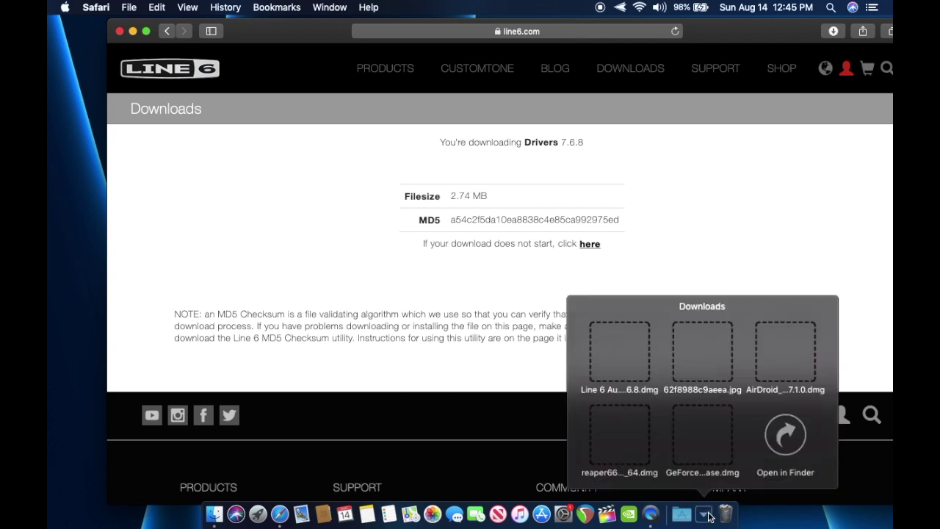
{"action": "left_click", "coordinate": [610, 344]}
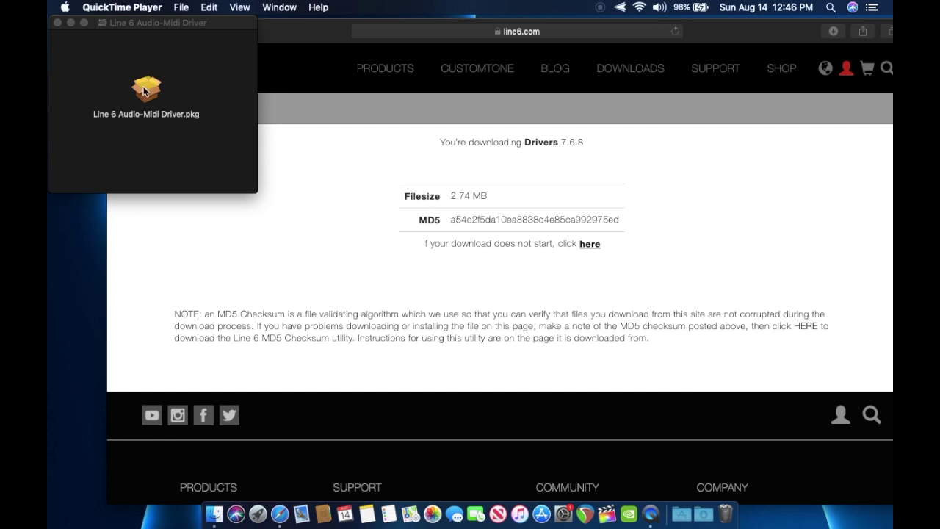
{"action": "left_click", "coordinate": [145, 90]}
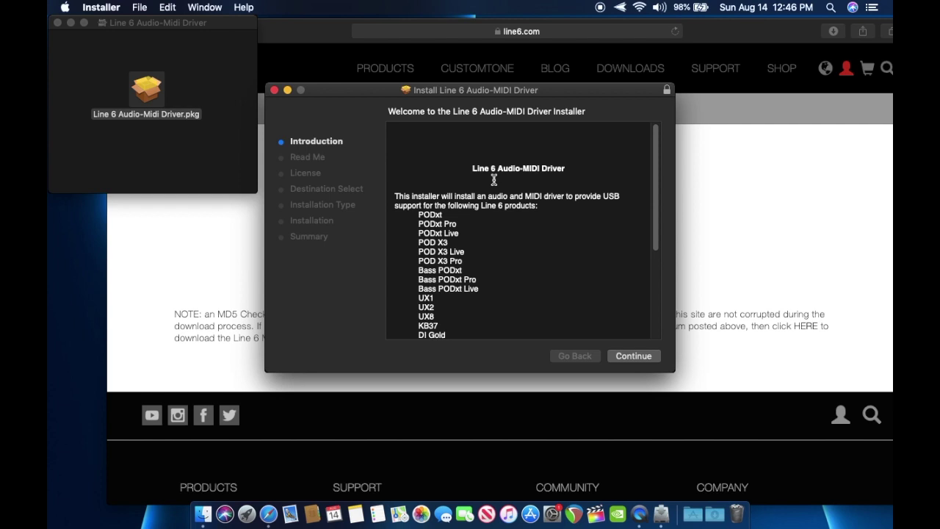
Agree to the driver licence, review all five packages, and install the Line 6 Audio-MIDI Driver
{"action": "left_click", "coordinate": [631, 356]}
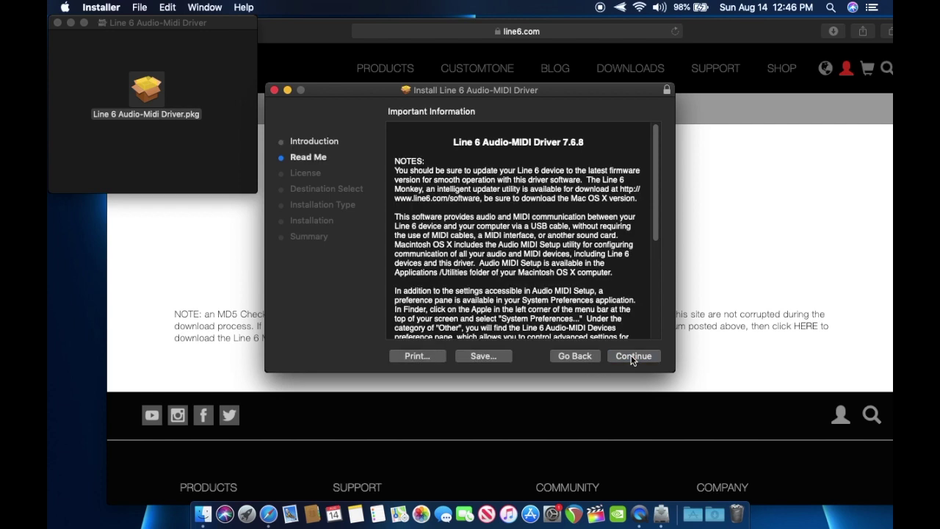
{"action": "left_click", "coordinate": [631, 356]}
{"action": "left_click", "coordinate": [631, 355]}
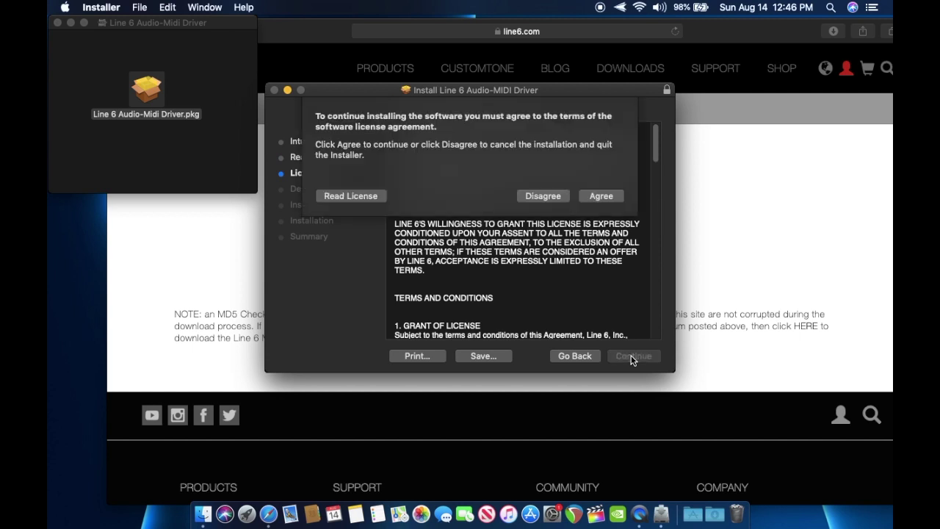
{"action": "left_click", "coordinate": [602, 195]}
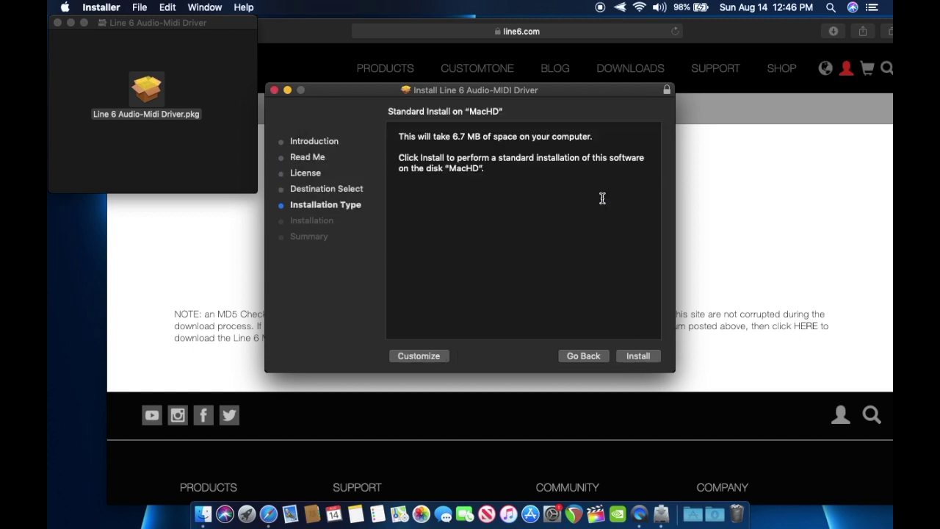
{"action": "left_click", "coordinate": [430, 355]}
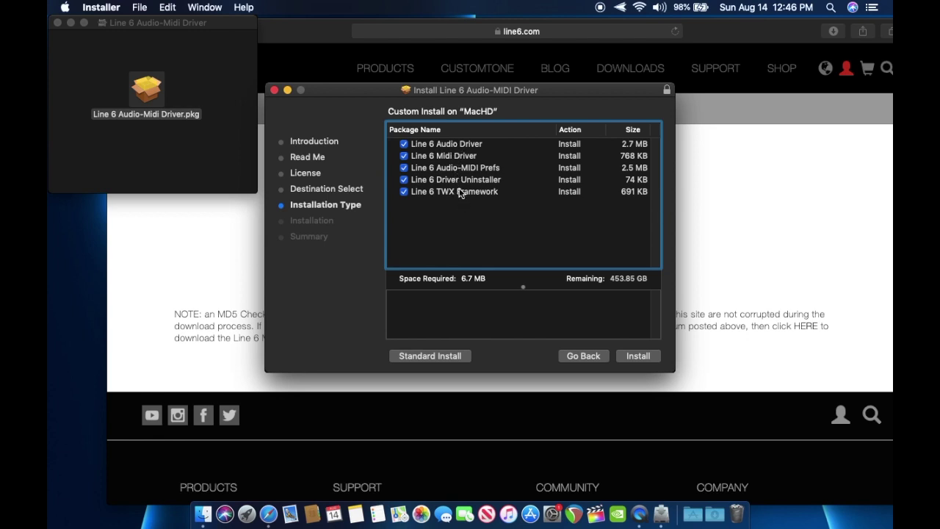
{"action": "left_click", "coordinate": [638, 356]}
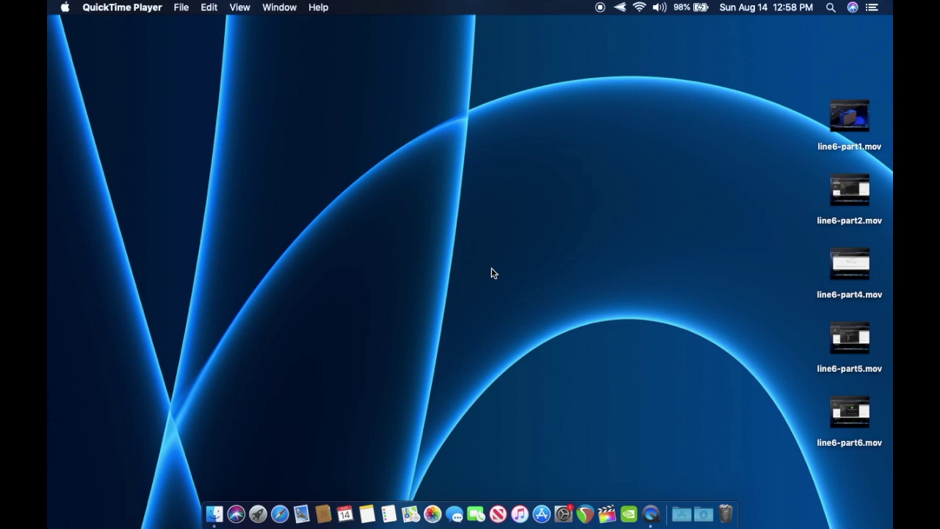
Launch POD HD500 Edit from the Line6 applications folder and dismiss the offline-mode warning
{"action": "left_click", "coordinate": [682, 516]}
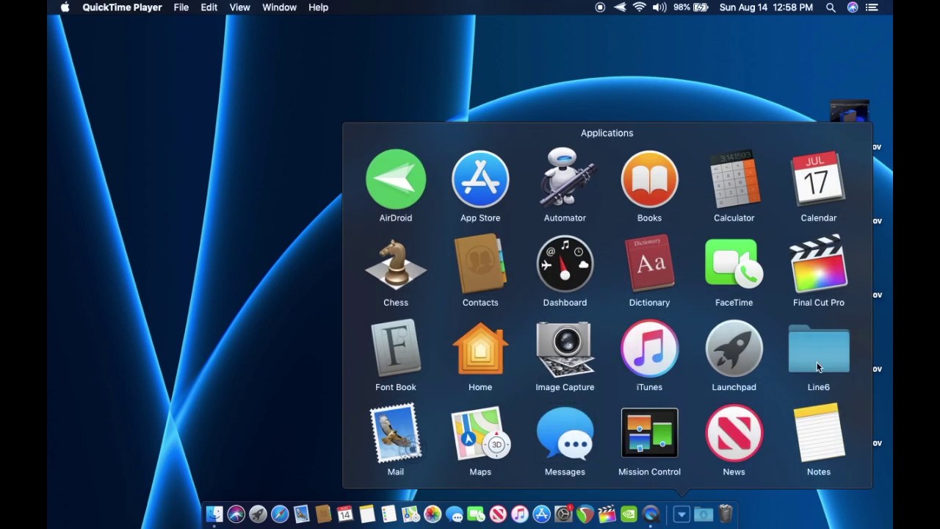
{"action": "left_click", "coordinate": [817, 366]}
{"action": "left_click", "coordinate": [596, 441]}
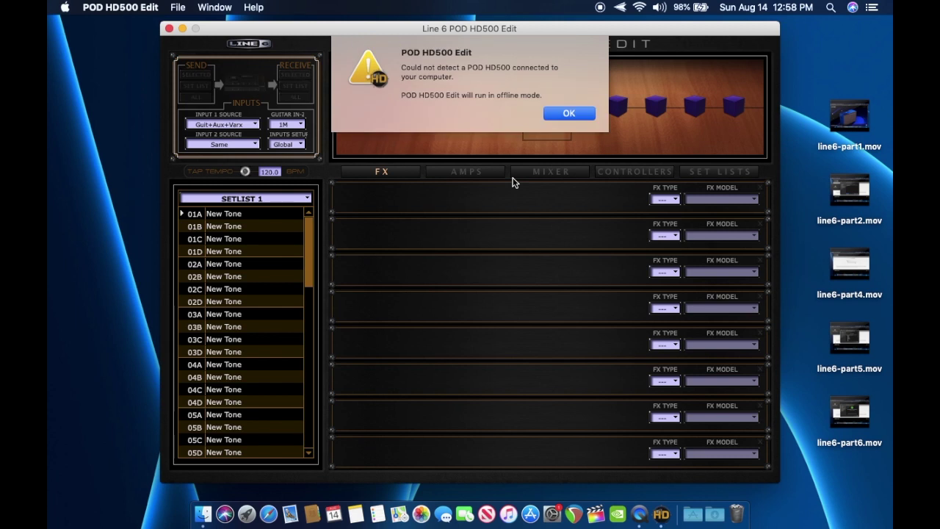
{"action": "left_click", "coordinate": [580, 117]}
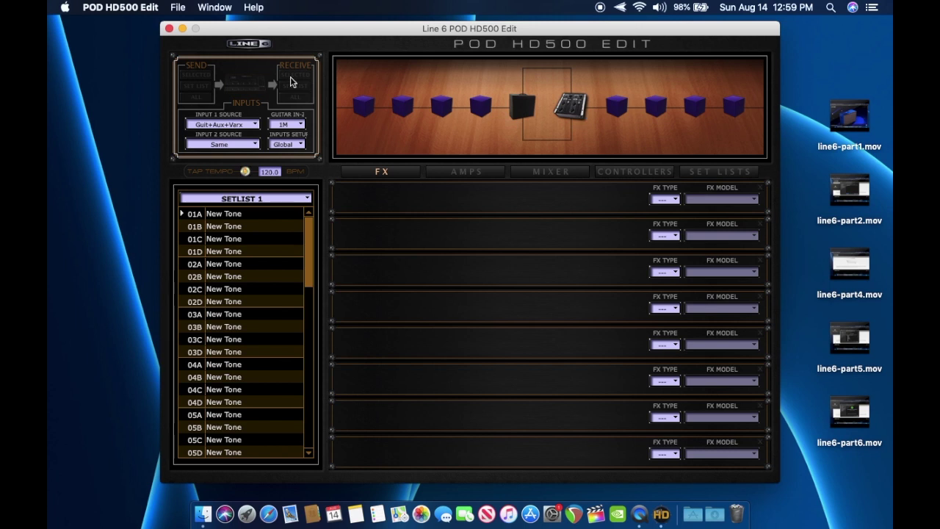
{"action": "left_click", "coordinate": [65, 7]}
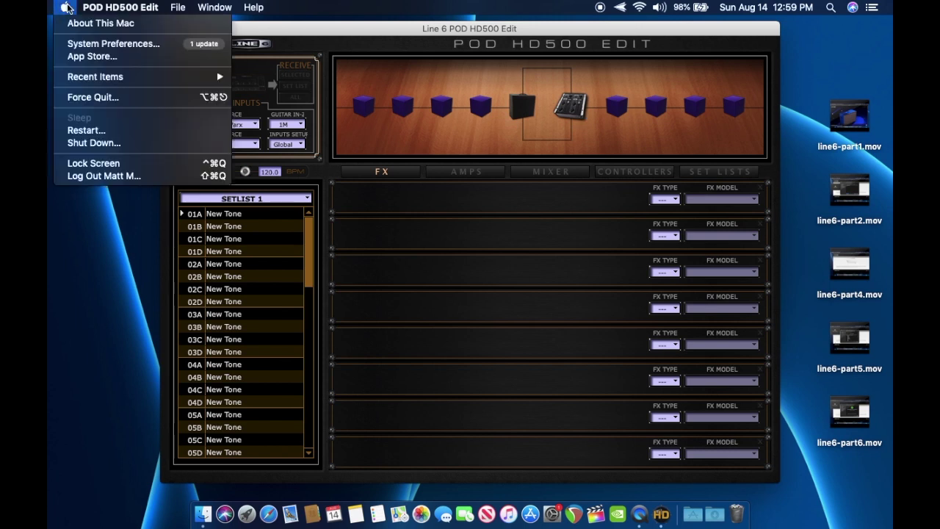
Review the General tab of Security & Privacy in System Preferences, then close it
{"action": "left_click", "coordinate": [85, 46]}
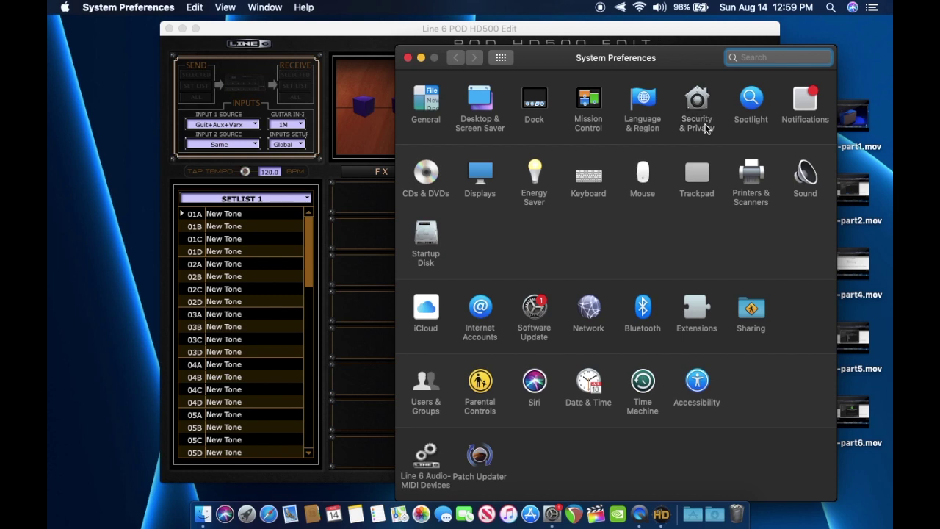
{"action": "left_click", "coordinate": [694, 127]}
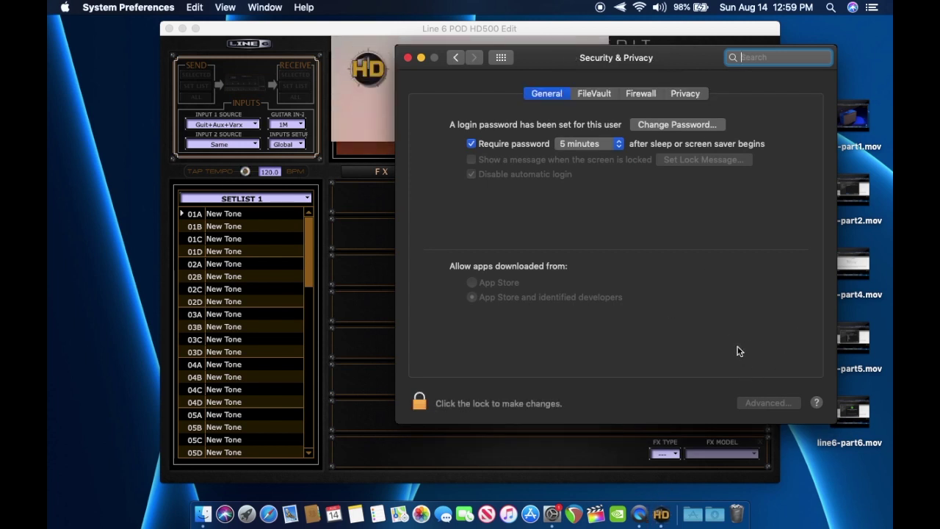
{"action": "left_click", "coordinate": [407, 57]}
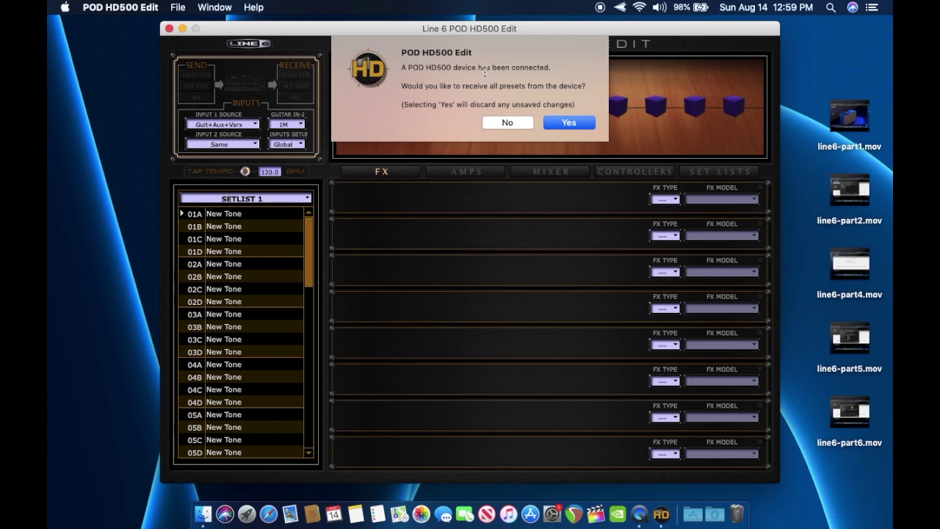
Accept the connected-device prompt so POD HD500 Edit receives all presets from the POD HD500
{"action": "left_click", "coordinate": [561, 124]}
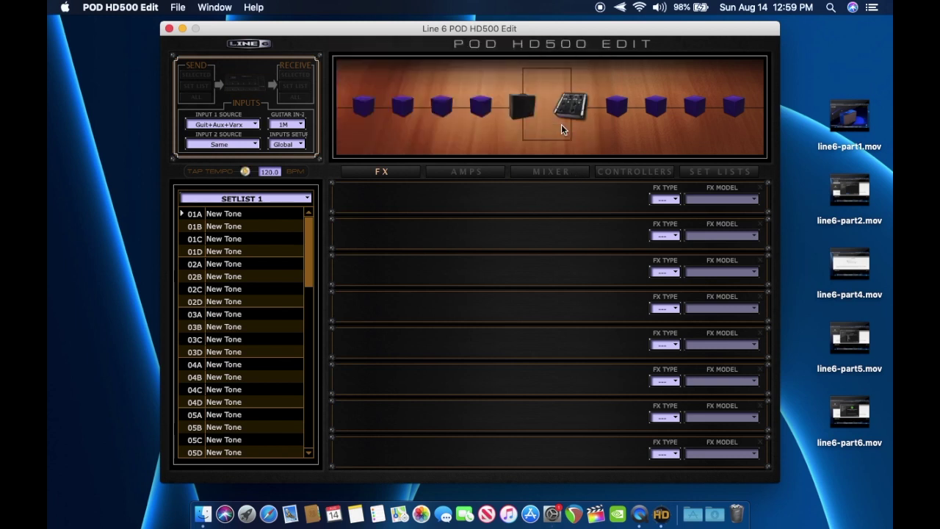